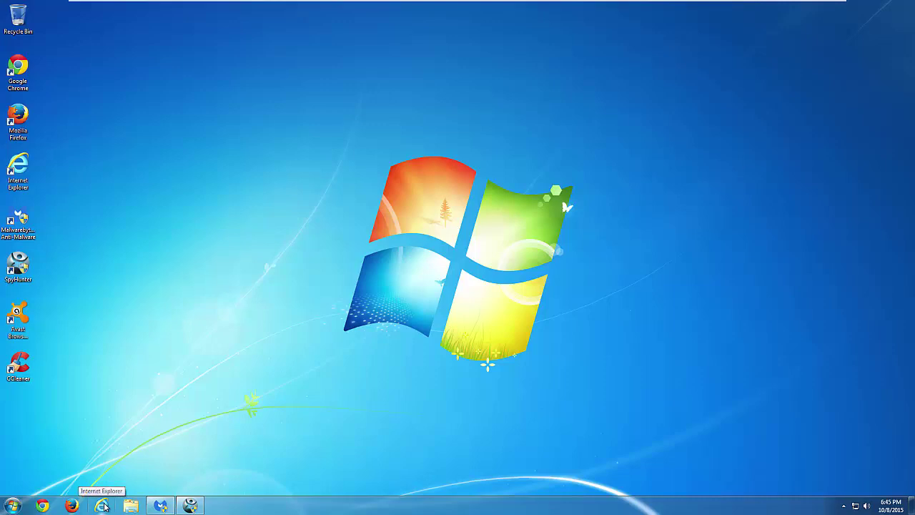
View the Internet Explorer homepage, declining to make it the default browser, and close the browser.
left_click(104, 506)
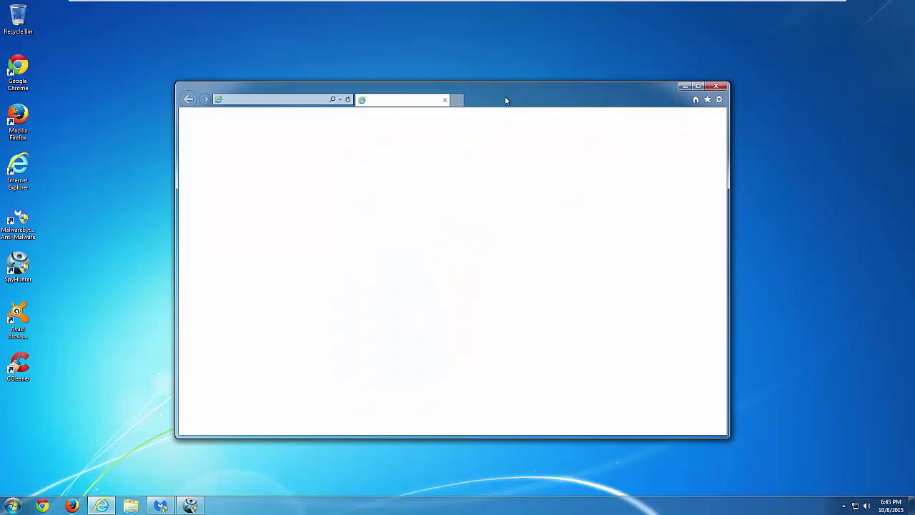
mouse_move(498, 93)
left_mouse_down()
mouse_move(542, 90)
mouse_move(501, 82)
left_mouse_up()
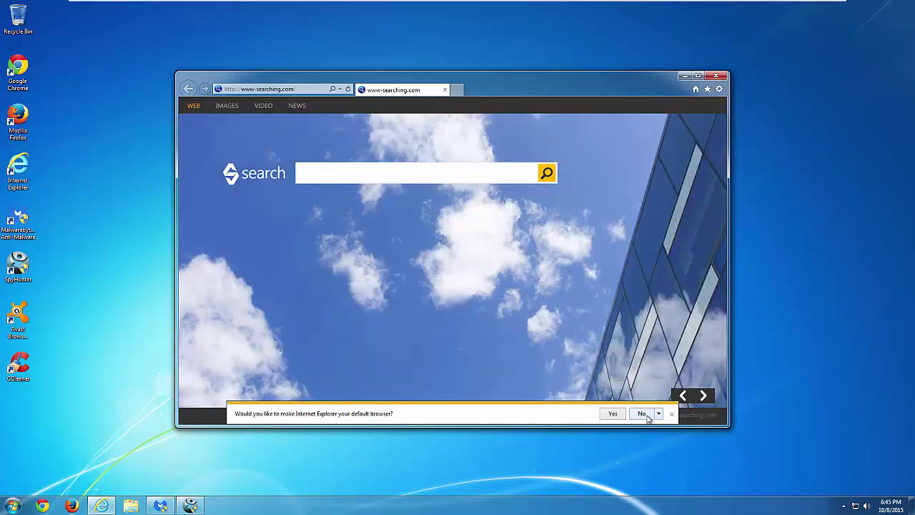
left_click(643, 415)
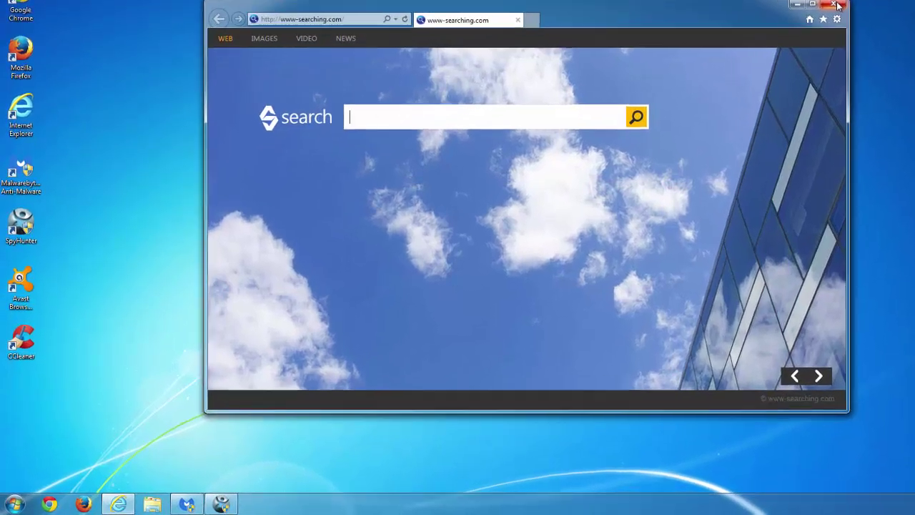
left_click(716, 75)
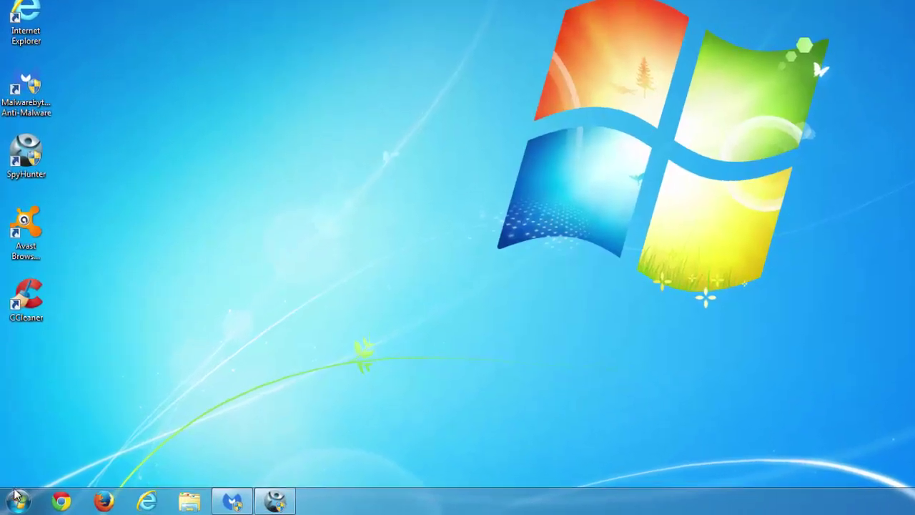
Open the Windows list of installed programs and sort it by installation date.
left_click(16, 495)
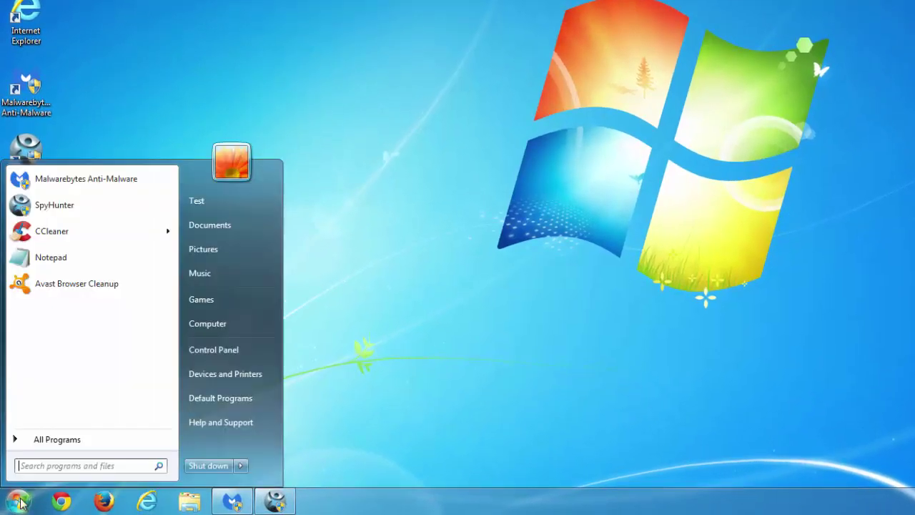
left_click(209, 351)
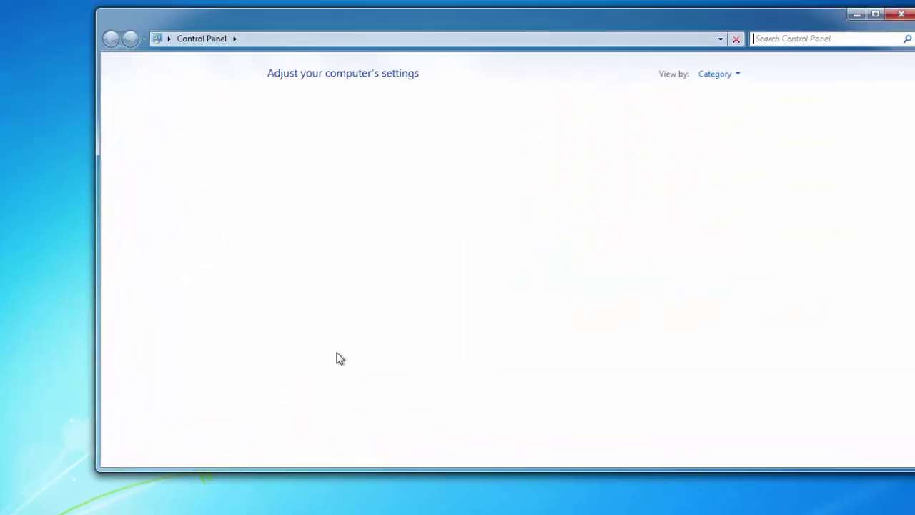
left_click(310, 291)
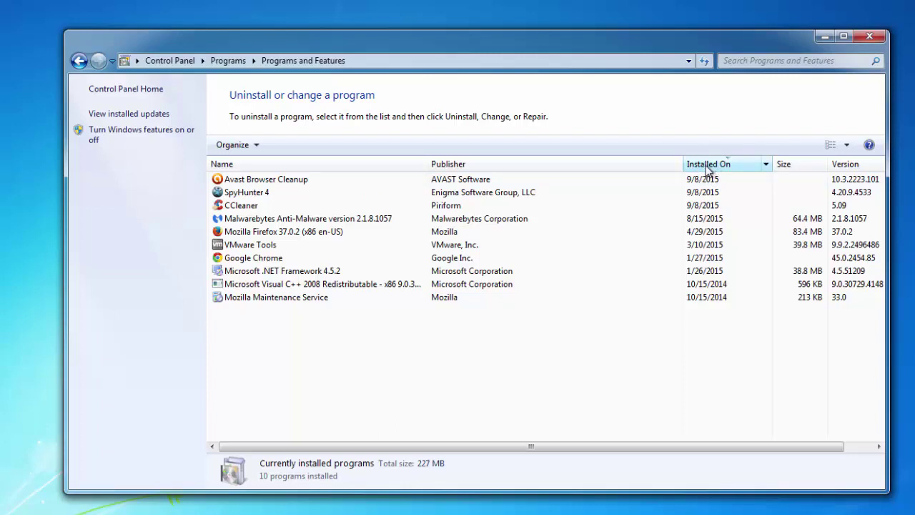
left_click(360, 166)
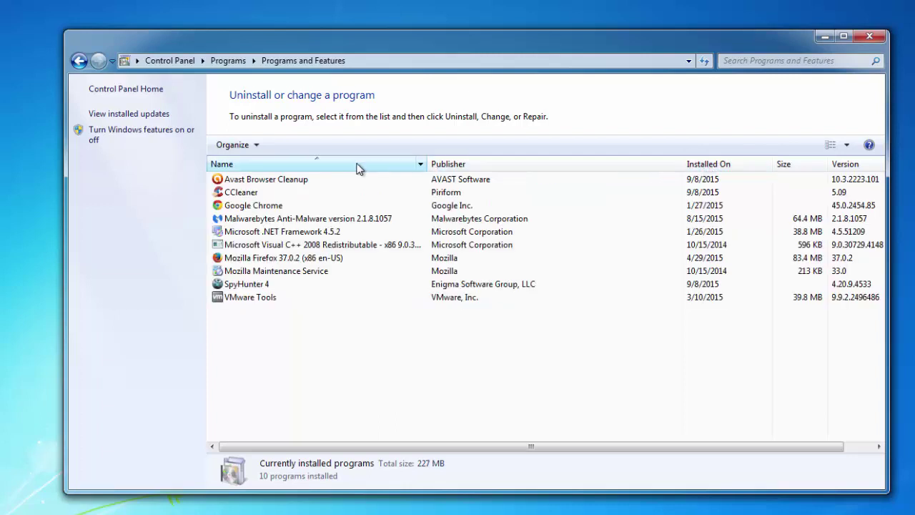
left_click(708, 165)
Select CCleaner in the installed programs list, clear the selection, and close the list.
left_click(255, 205)
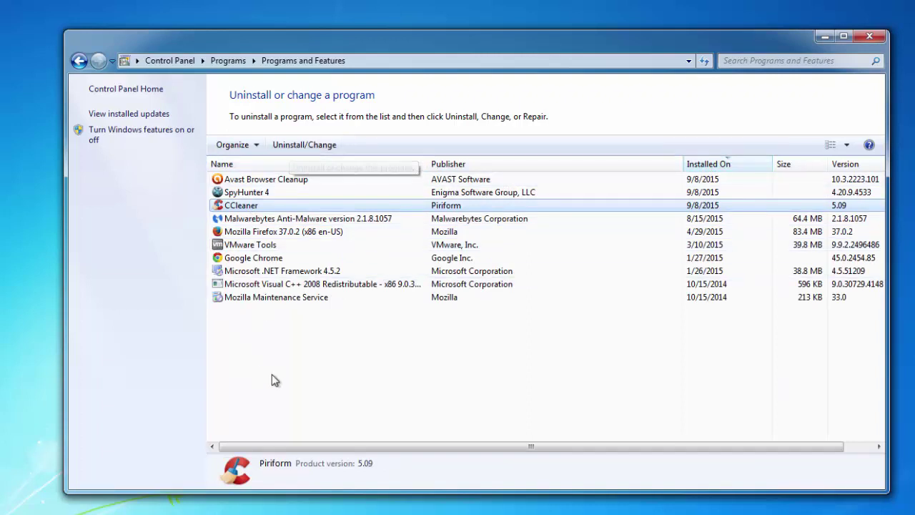
left_click(295, 359)
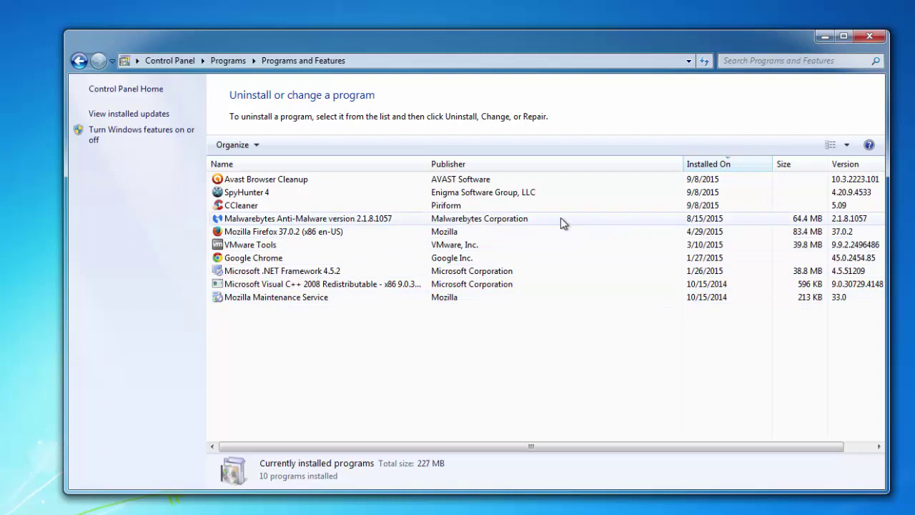
left_click(871, 37)
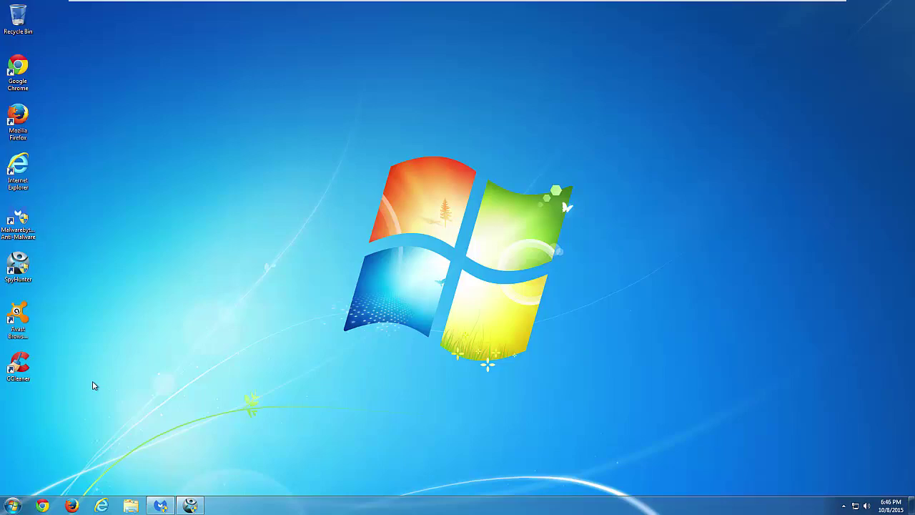
Switch to SpyHunter and fix all threats in its scan results, including www-searching.com and Adware.ShopperPro.
left_click(192, 506)
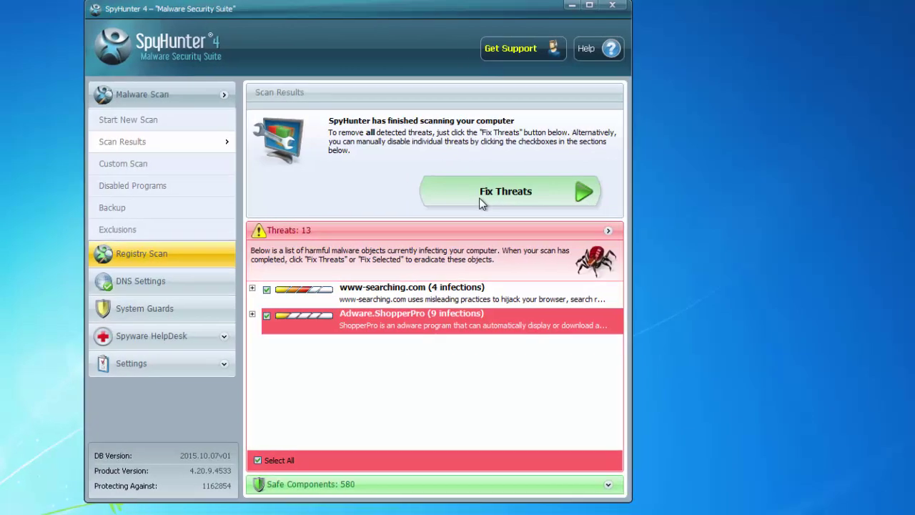
left_click(473, 198)
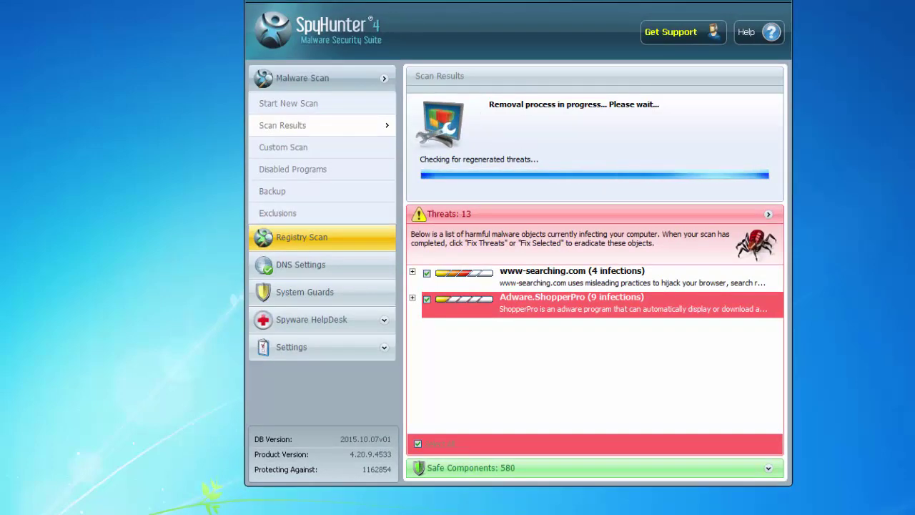
Check the progress of the Malwarebytes threat scan and the SpyHunter removal, and put both windows away without restarting the PC.
key("alt+Tab")
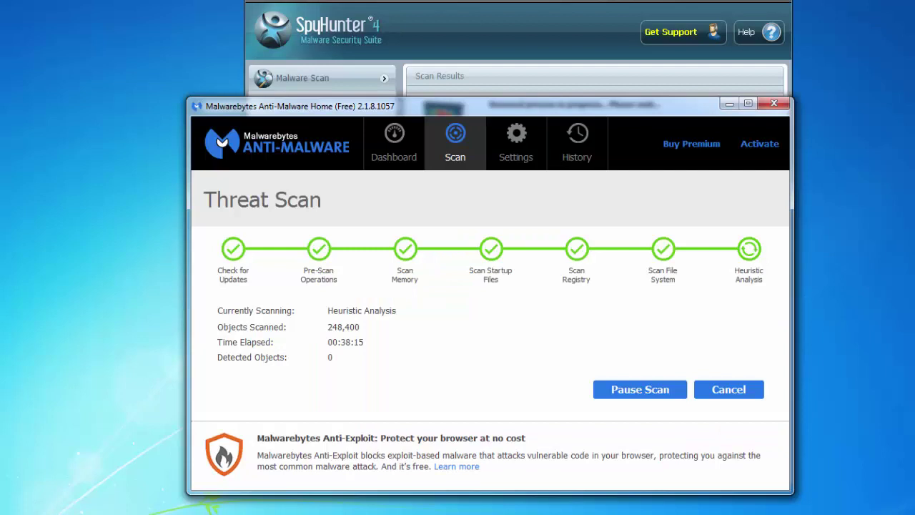
left_click_drag(301, 106, 321, 50)
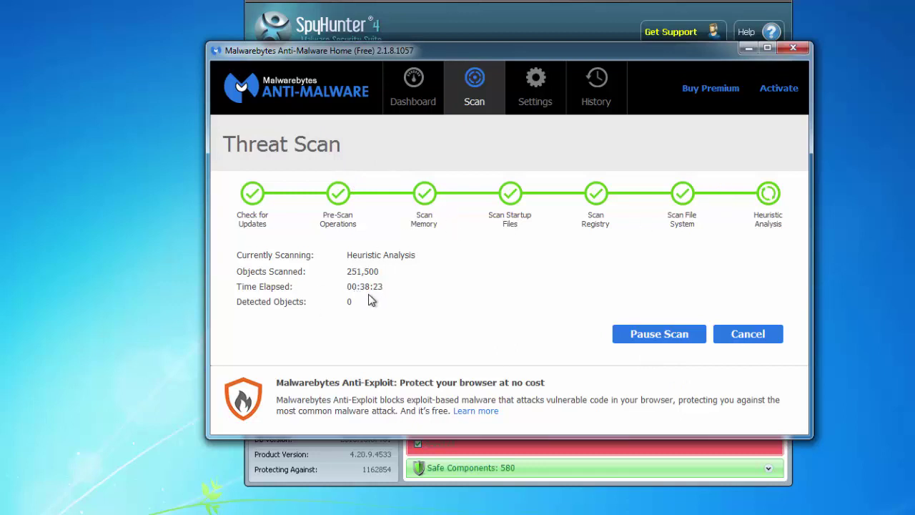
mouse_move(483, 52)
left_mouse_down()
mouse_move(458, 51)
mouse_move(479, 45)
left_mouse_up()
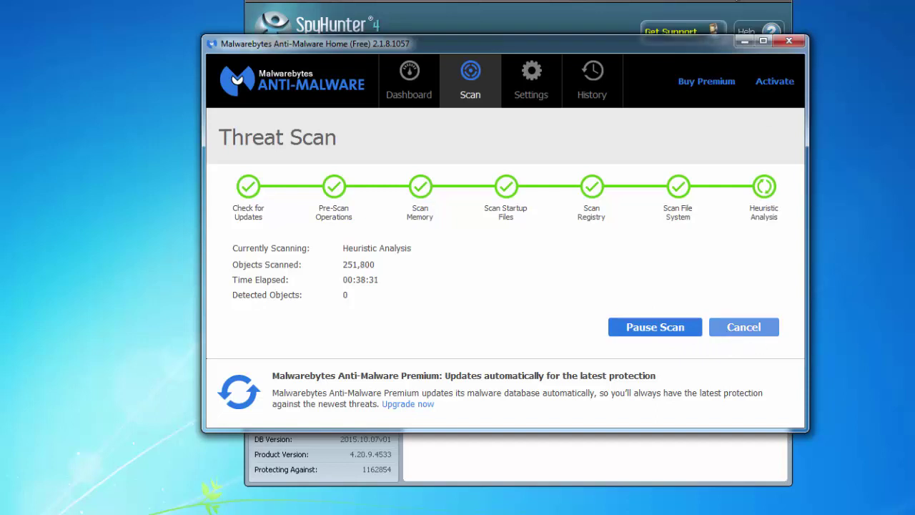
left_click(679, 16)
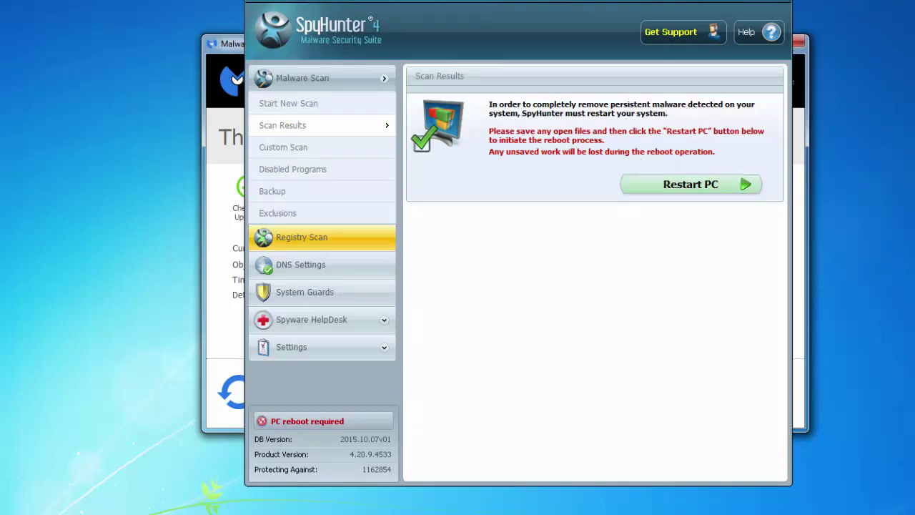
left_click(798, 64)
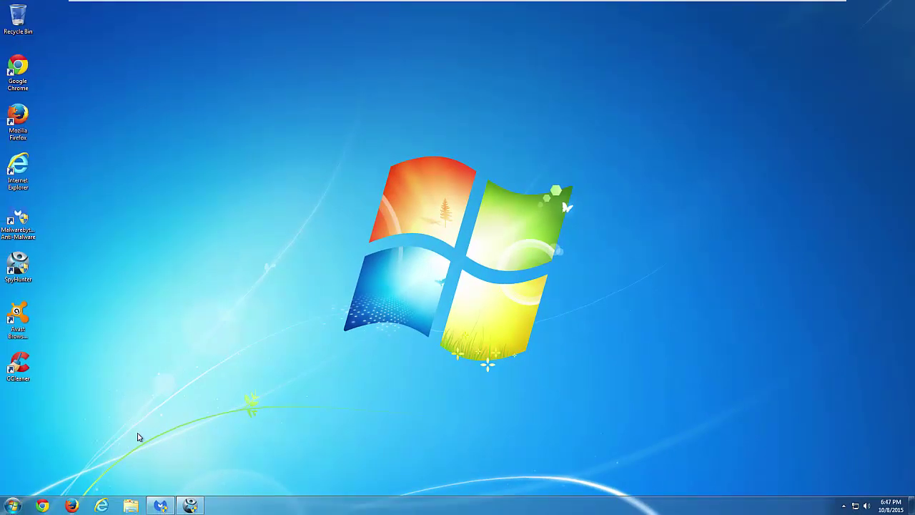
Launch Avast Browser Cleanup and review the add-on status of Internet Explorer, Mozilla Firefox and Google Chrome.
left_click(22, 315)
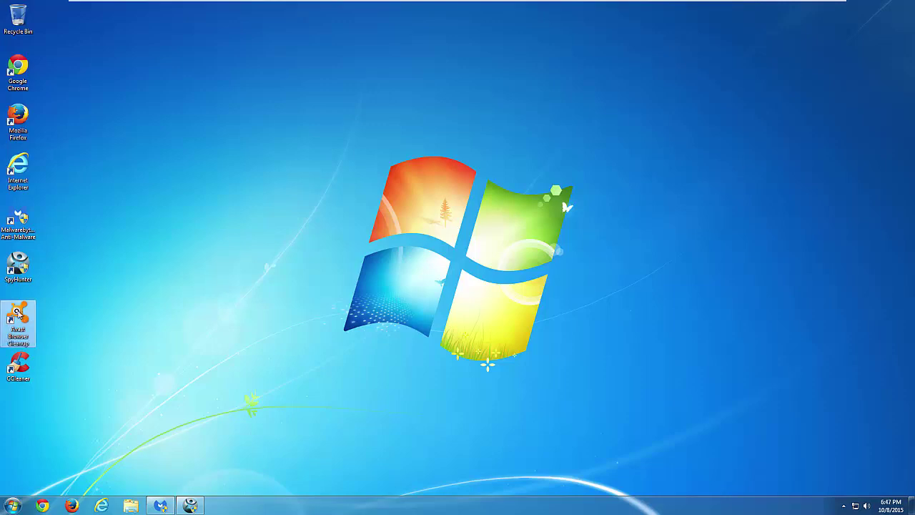
double_click(18, 312)
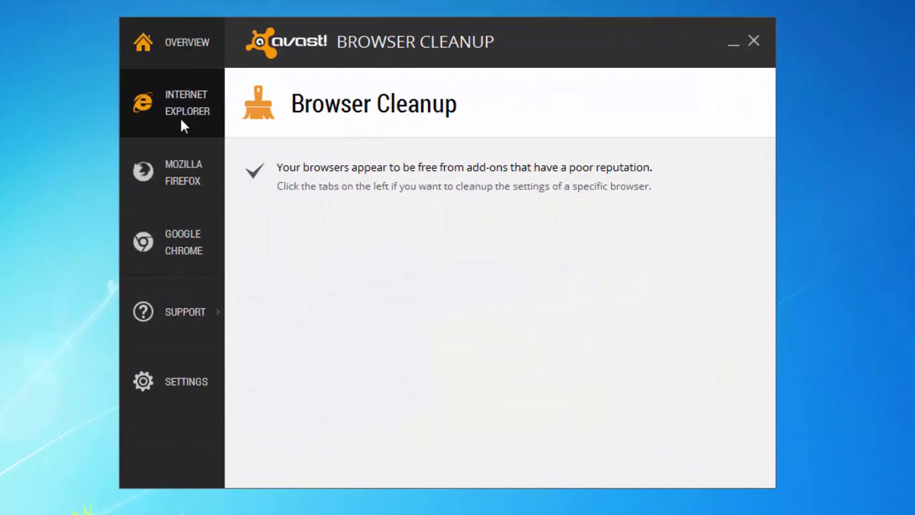
left_click(176, 110)
left_click(188, 164)
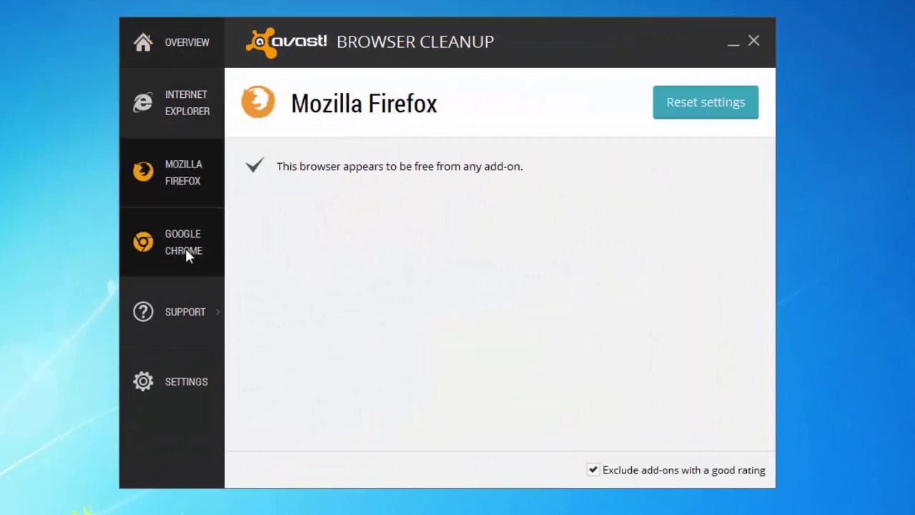
left_click(187, 251)
Reset the Internet Explorer settings with Google as the new search provider and homepage.
left_click(179, 111)
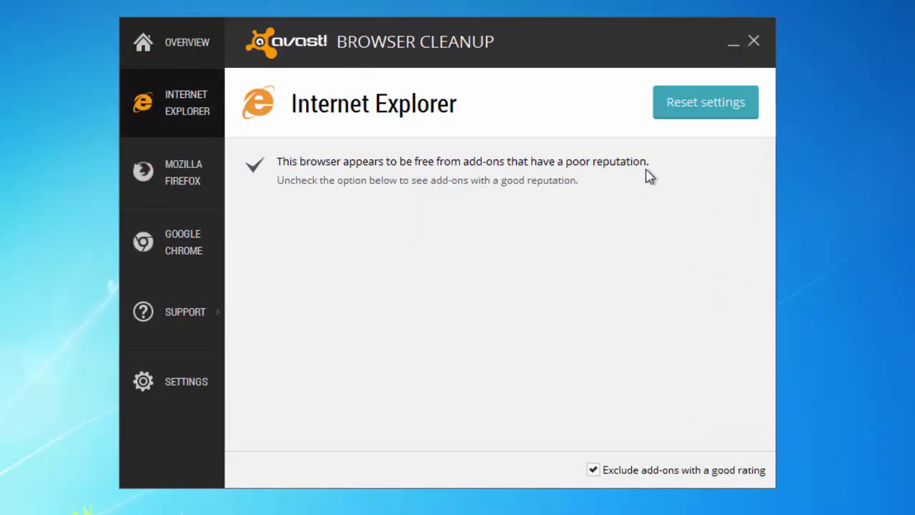
left_click(692, 107)
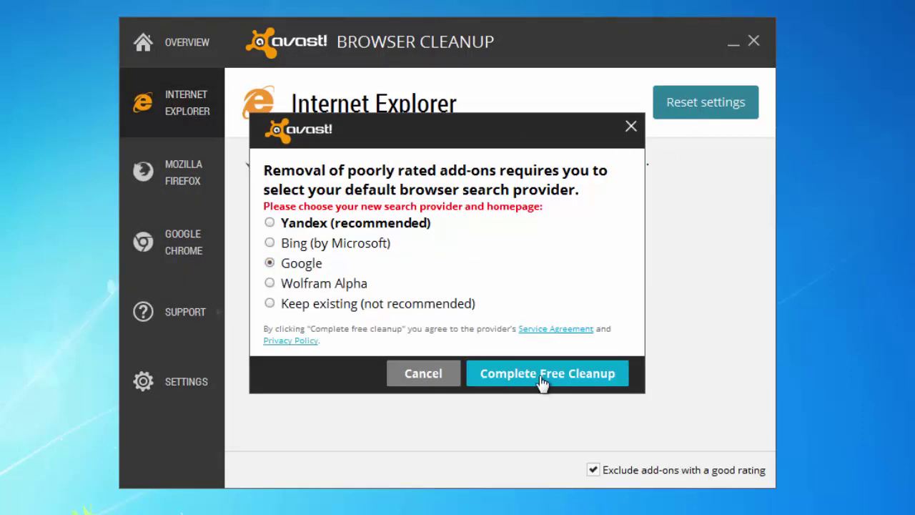
left_click(542, 382)
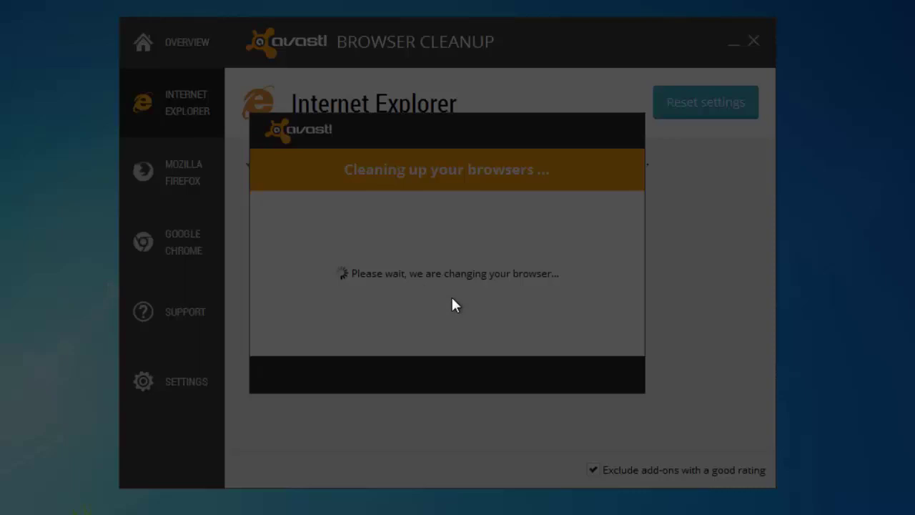
left_click(509, 282)
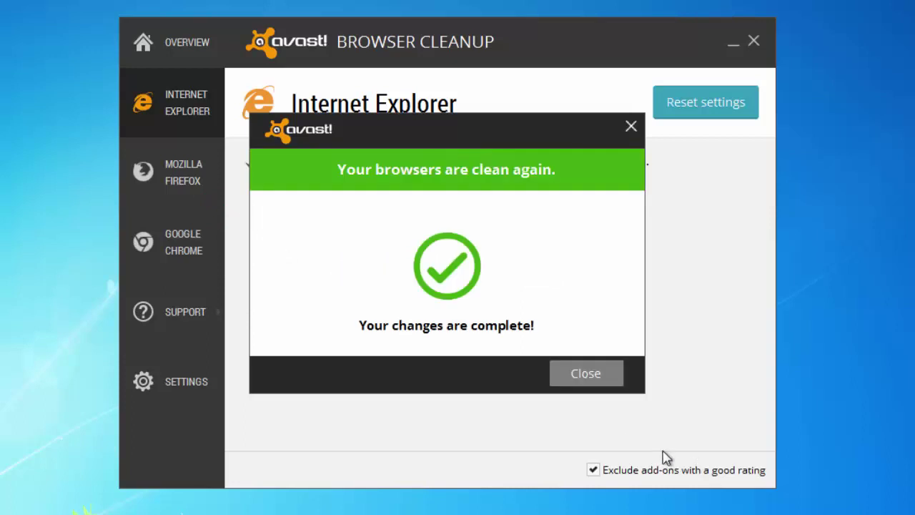
left_click(573, 376)
Reset the Mozilla Firefox settings with Google as the new search provider and homepage.
left_click(148, 176)
left_click(679, 107)
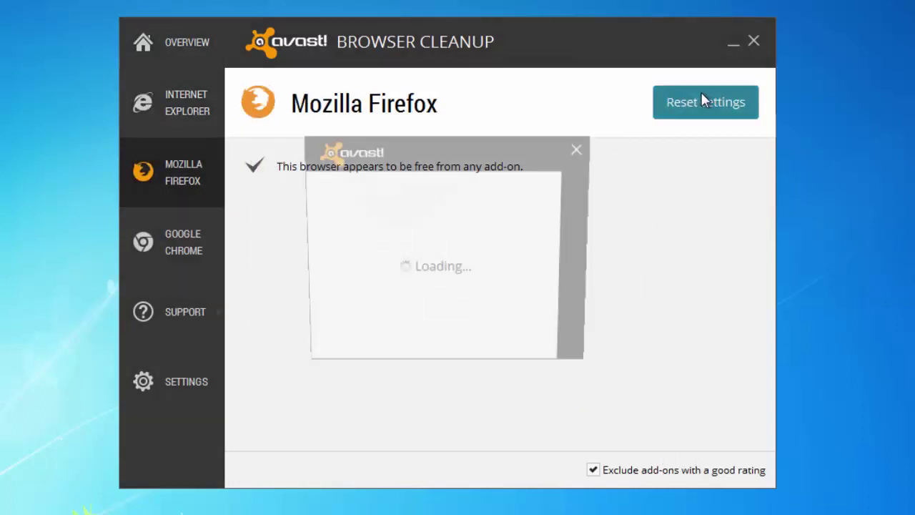
left_click(282, 264)
left_click(620, 372)
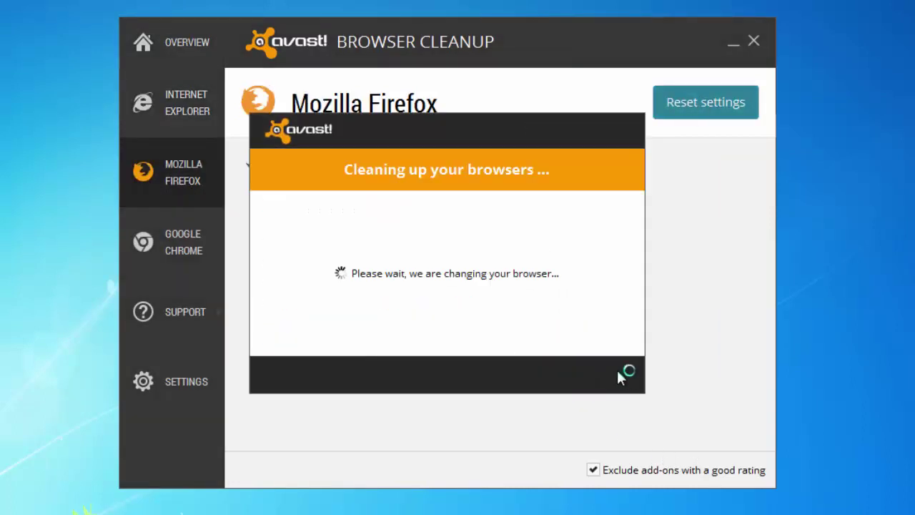
left_click(587, 375)
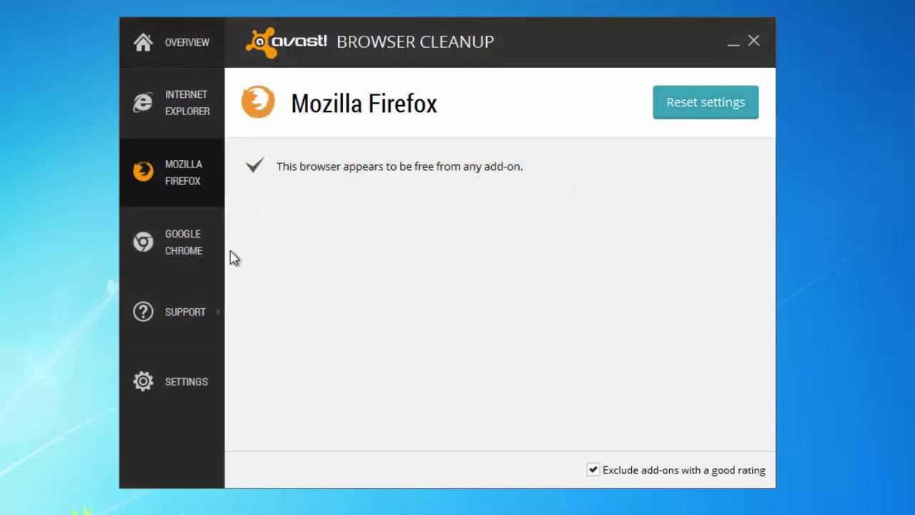
Reset the Google Chrome settings with Google as the search provider and homepage, and close Avast Browser Cleanup.
left_click(215, 250)
left_click(680, 112)
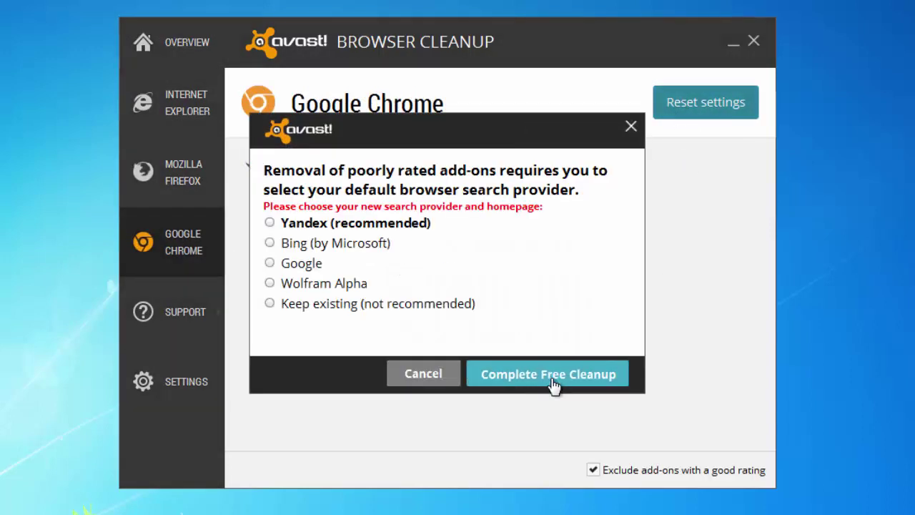
left_click(270, 263)
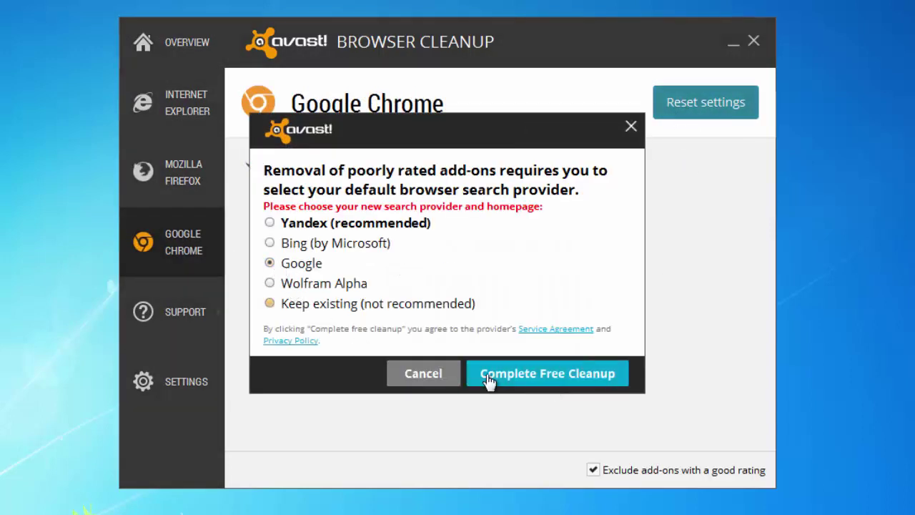
left_click(540, 376)
left_click(512, 280)
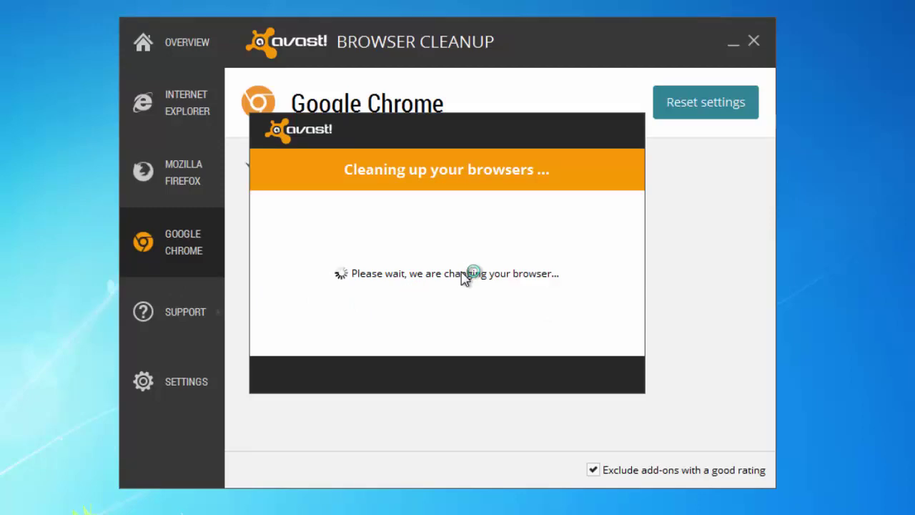
left_click(575, 371)
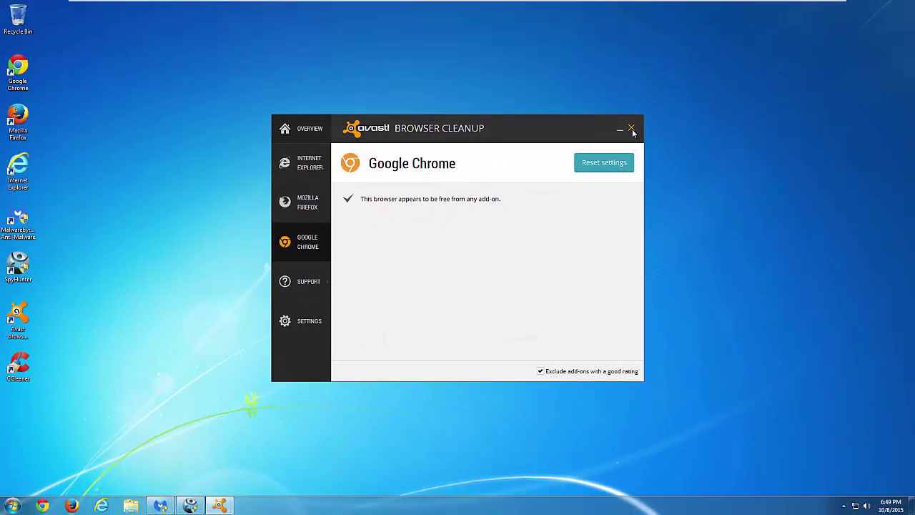
left_click(631, 129)
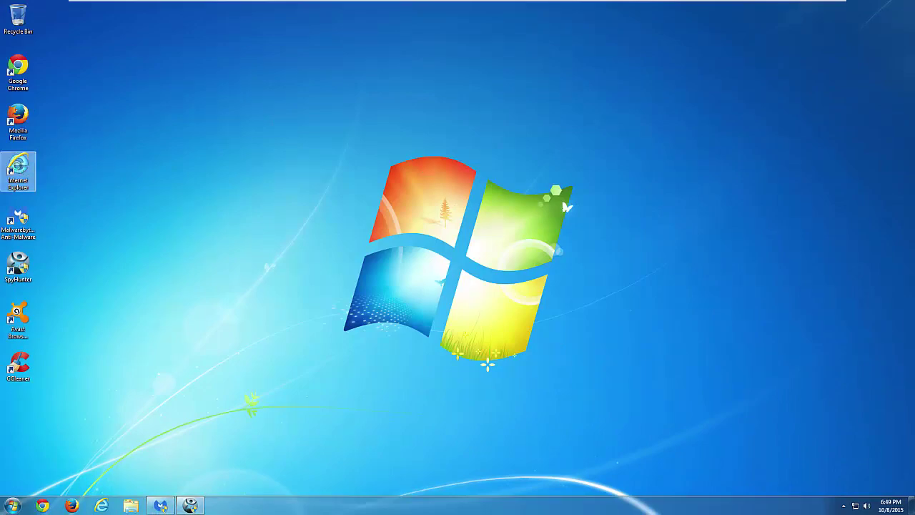
Open the properties of the Internet Explorer desktop shortcut.
double_click(32, 180)
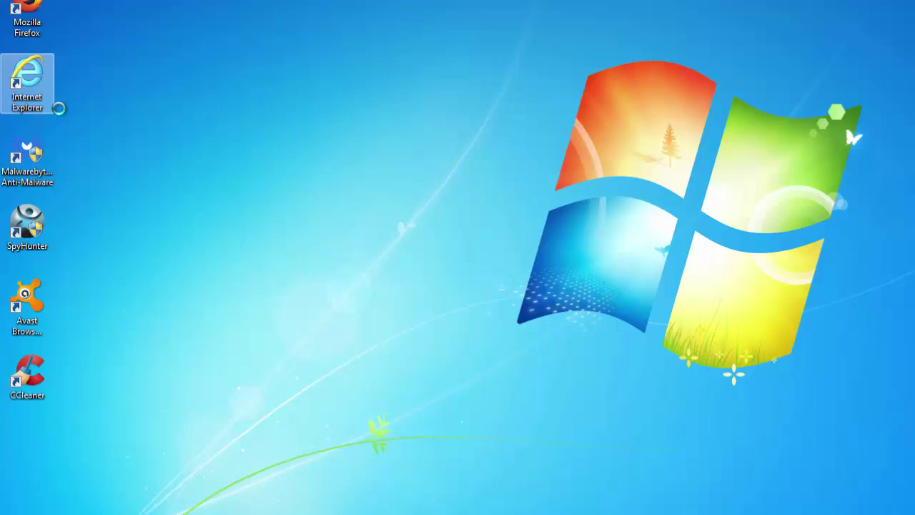
right_click(28, 75)
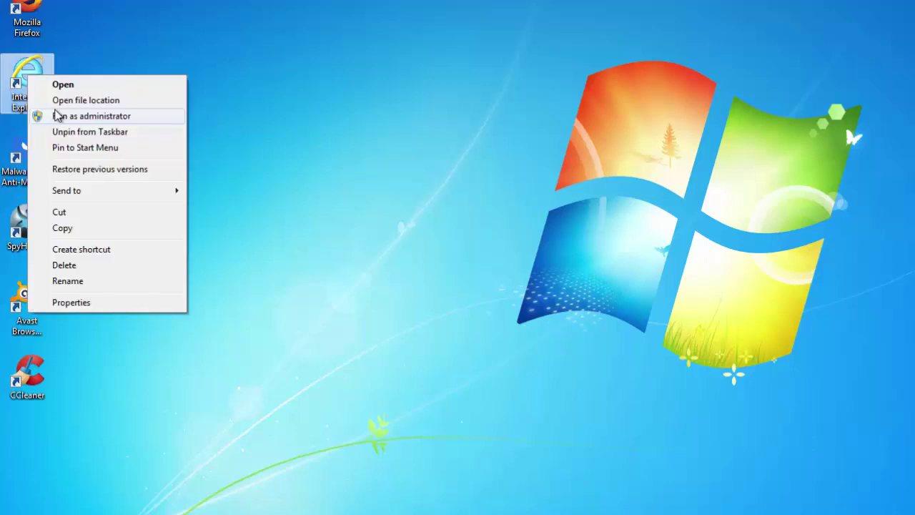
left_click(84, 304)
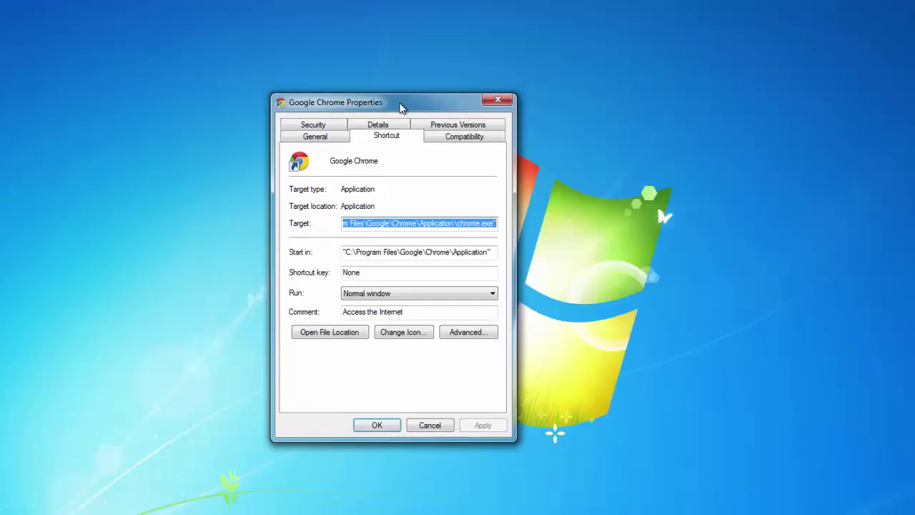
Inspect the full target path in the Google Chrome shortcut's properties for an appended address, and close the properties.
left_click_drag(400, 107, 421, 129)
left_click(503, 245)
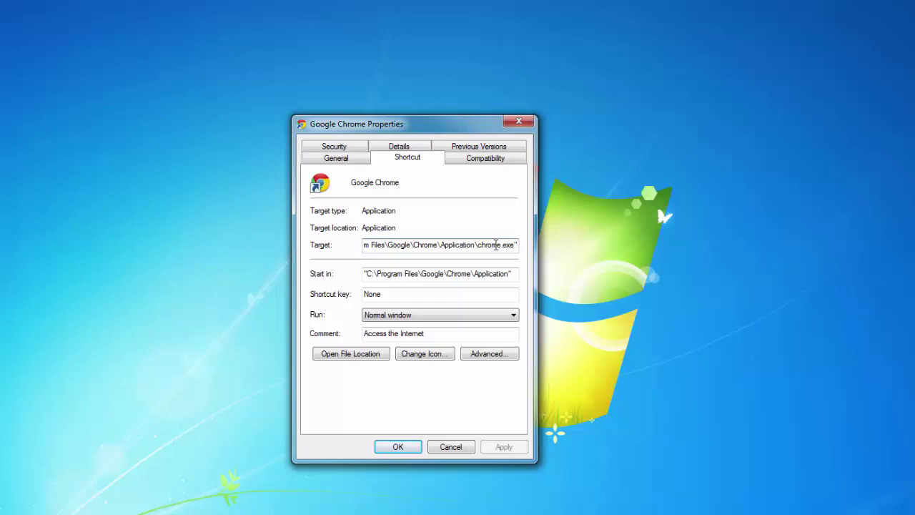
left_click_drag(518, 245, 342, 257)
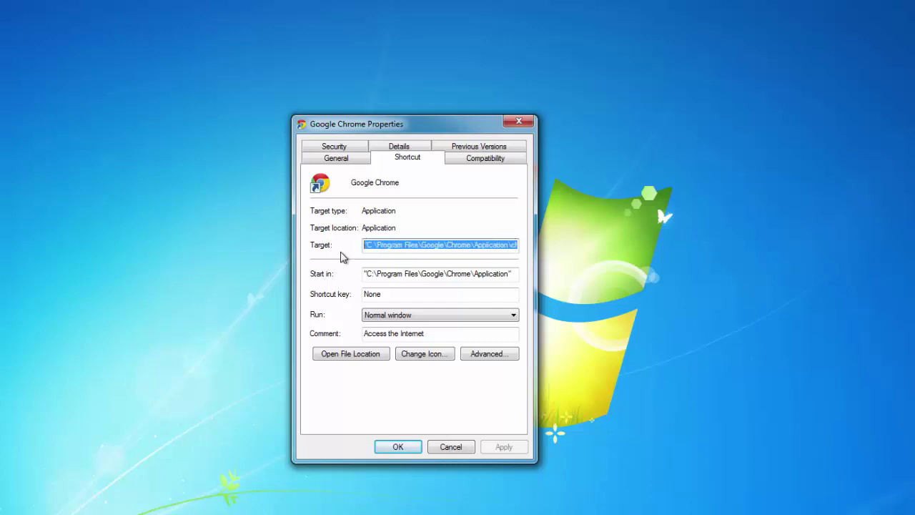
left_click(410, 449)
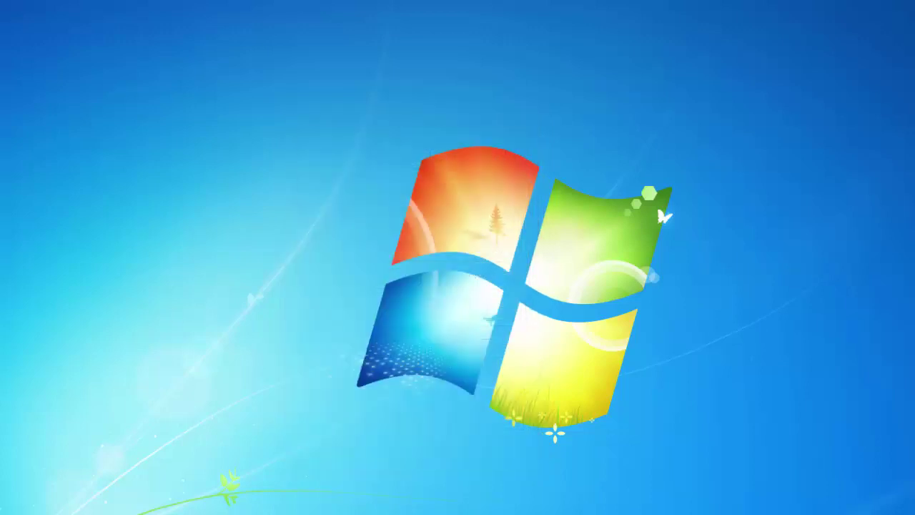
right_click(2, 94)
left_click(29, 315)
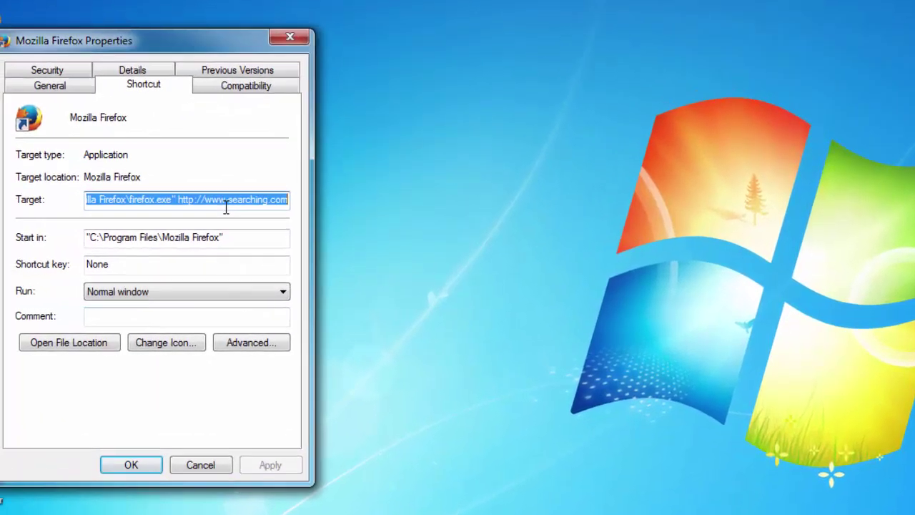
left_click(140, 216)
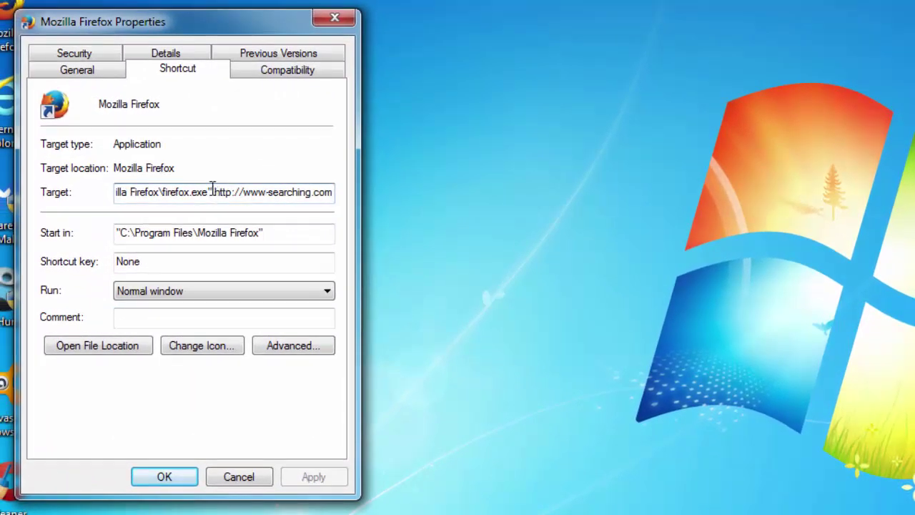
left_click_drag(212, 190, 386, 201)
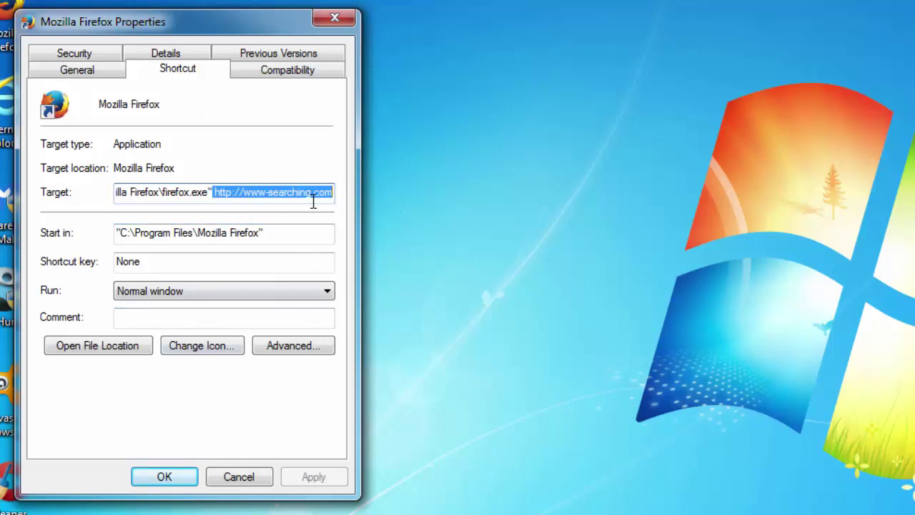
key("Delete")
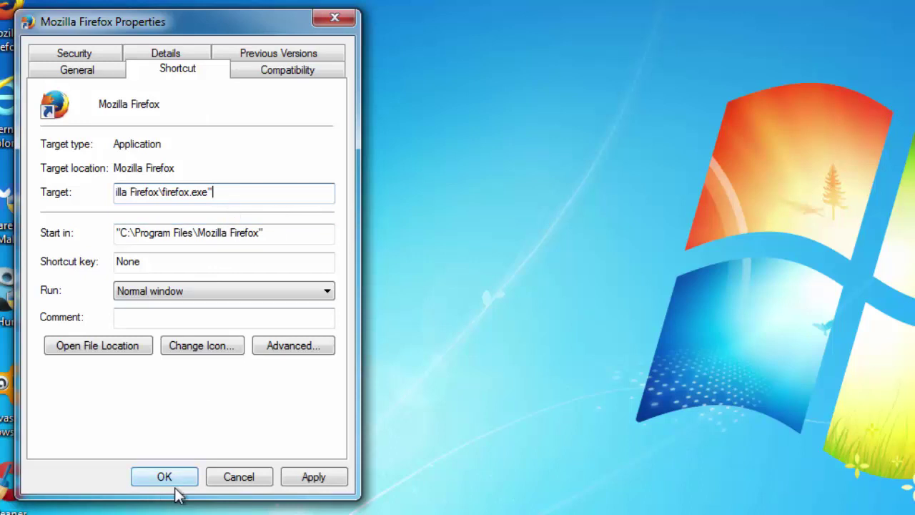
left_click(315, 482)
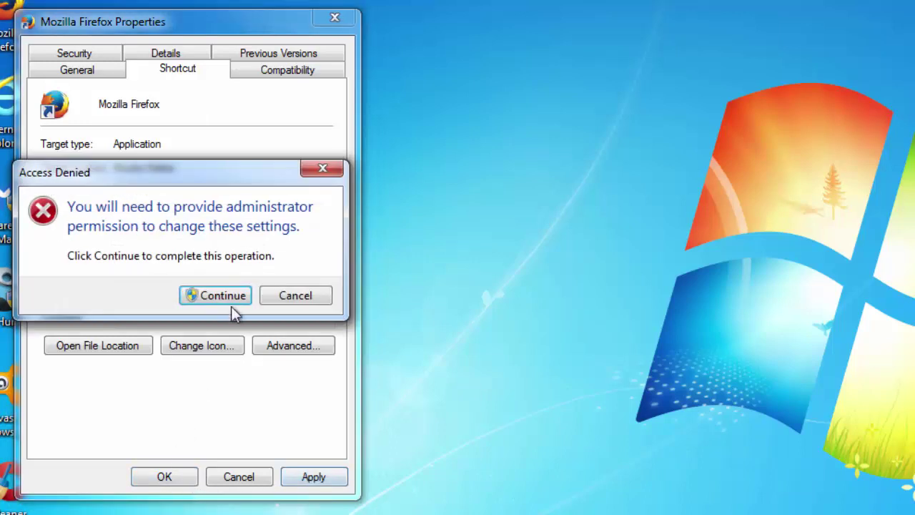
left_click(209, 294)
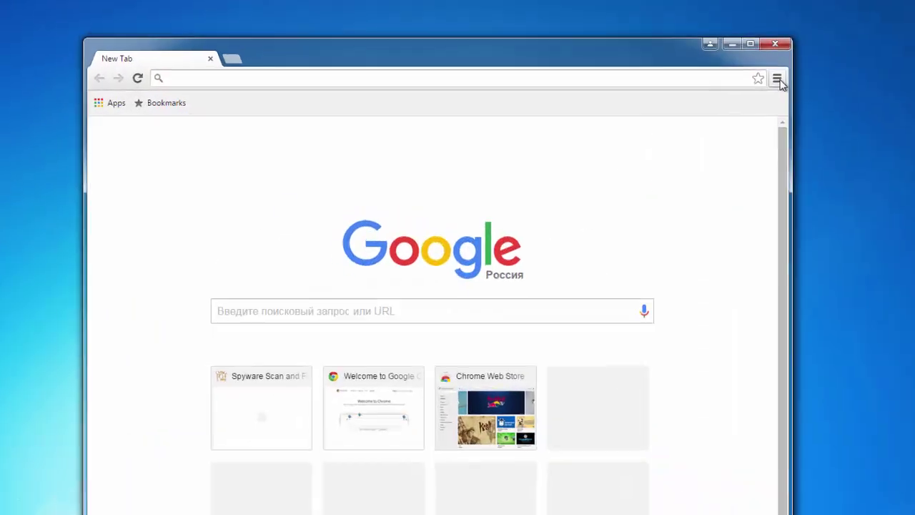
Open the Google Chrome settings, review the startup pages list and set startup to open a specific page or set of pages.
left_click(777, 80)
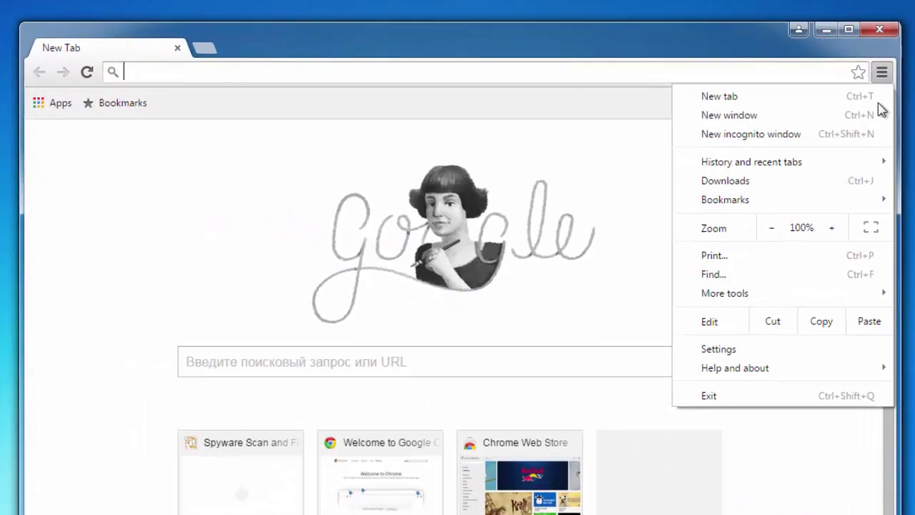
left_click(635, 299)
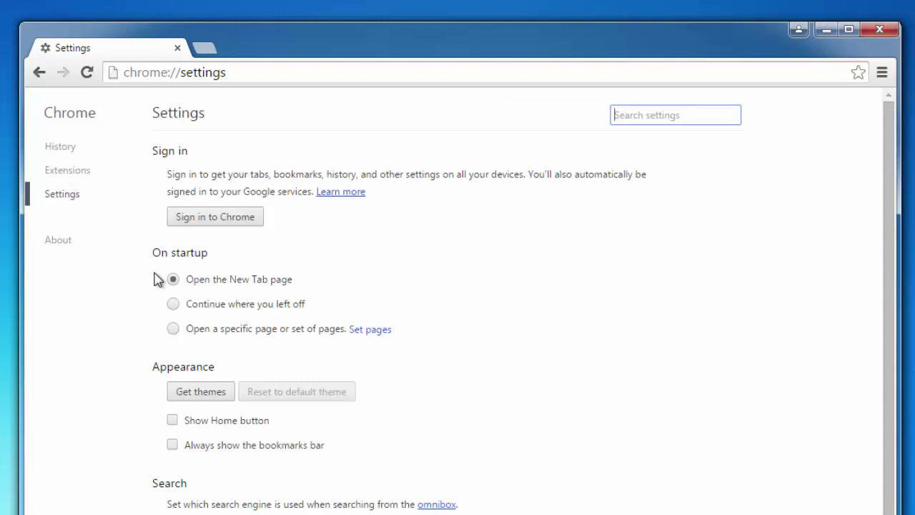
left_click(376, 331)
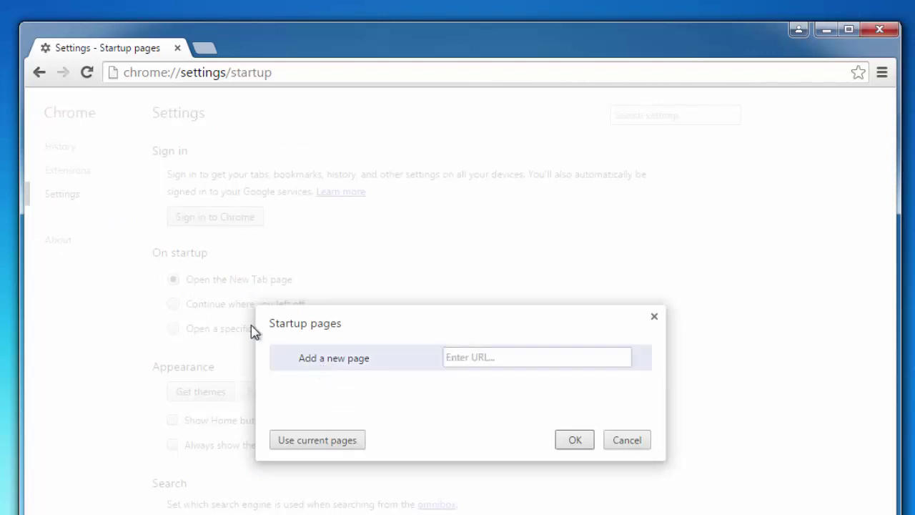
left_click(574, 442)
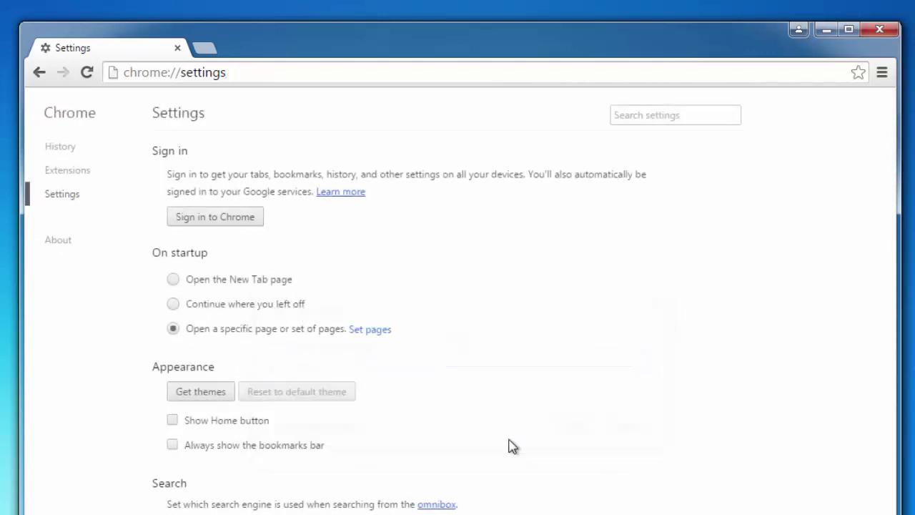
Show the Home button in Chrome and set its home page to the New Tab page.
left_click(172, 420)
left_click(258, 438)
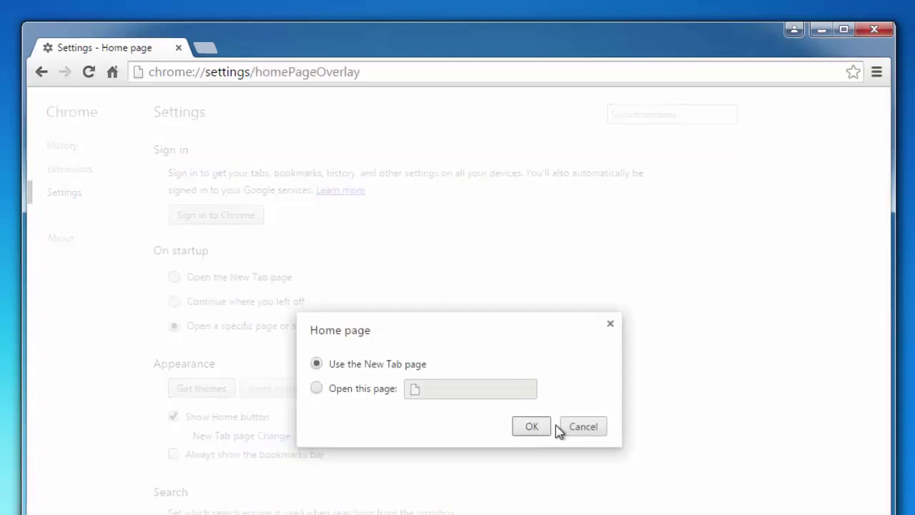
left_click(531, 426)
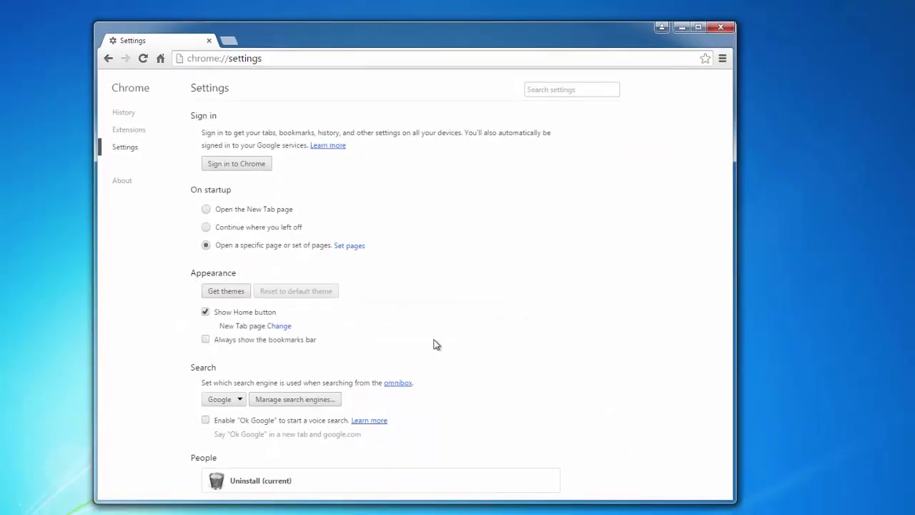
Remove the google.de, AOL, Ask and YouTube Video Search entries from Chrome's search engines.
left_click(326, 399)
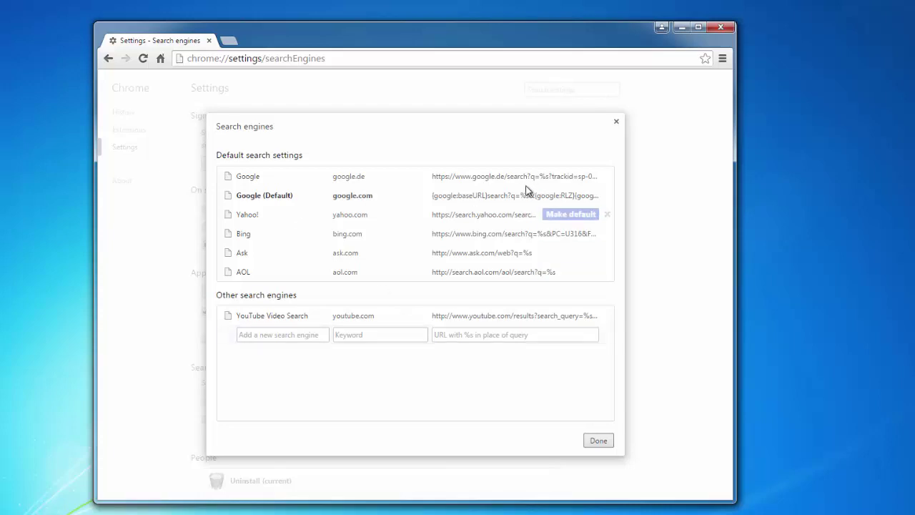
left_click(606, 176)
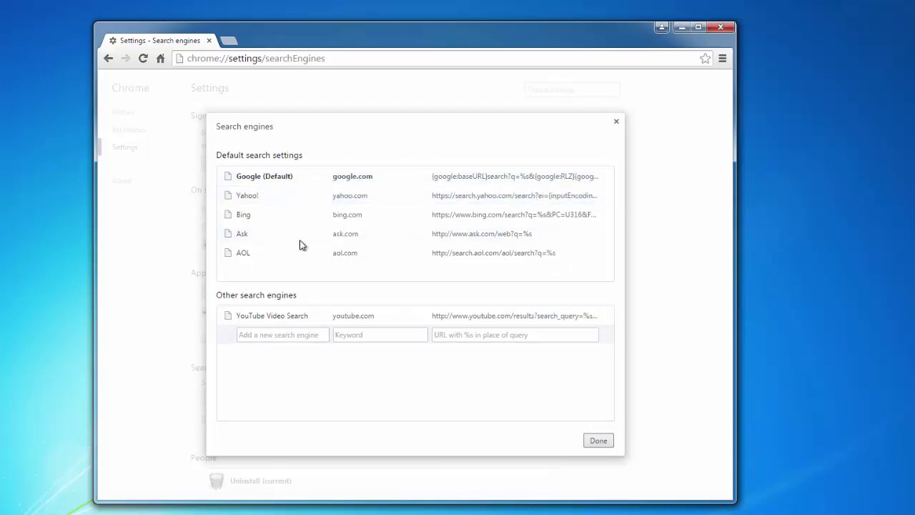
mouse_move(585, 259)
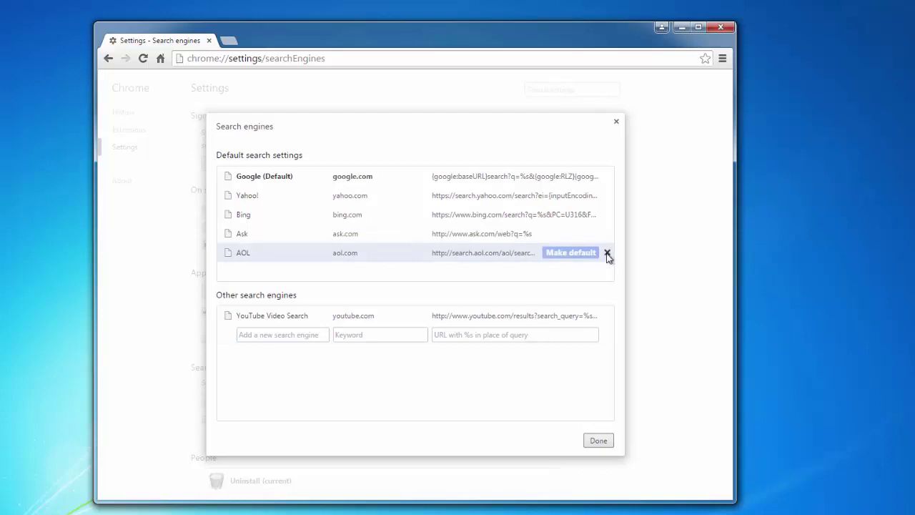
left_click(607, 254)
left_click(607, 234)
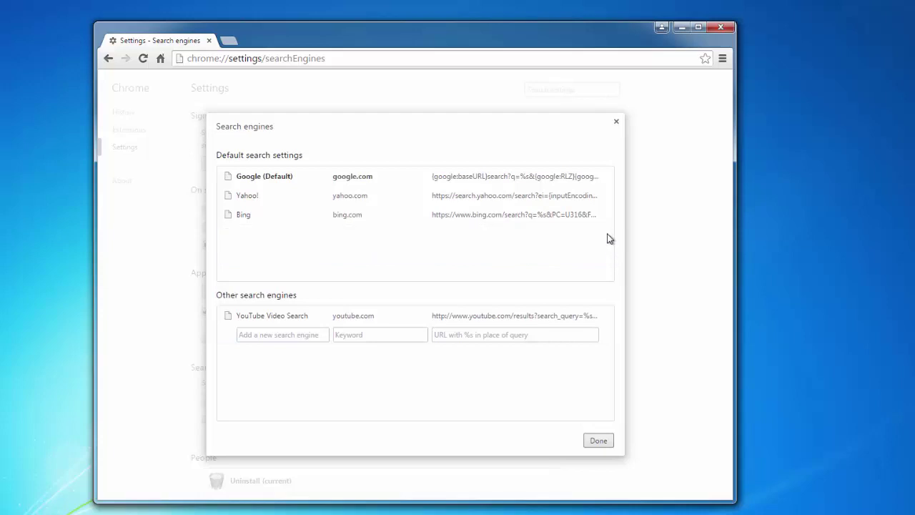
left_click(608, 316)
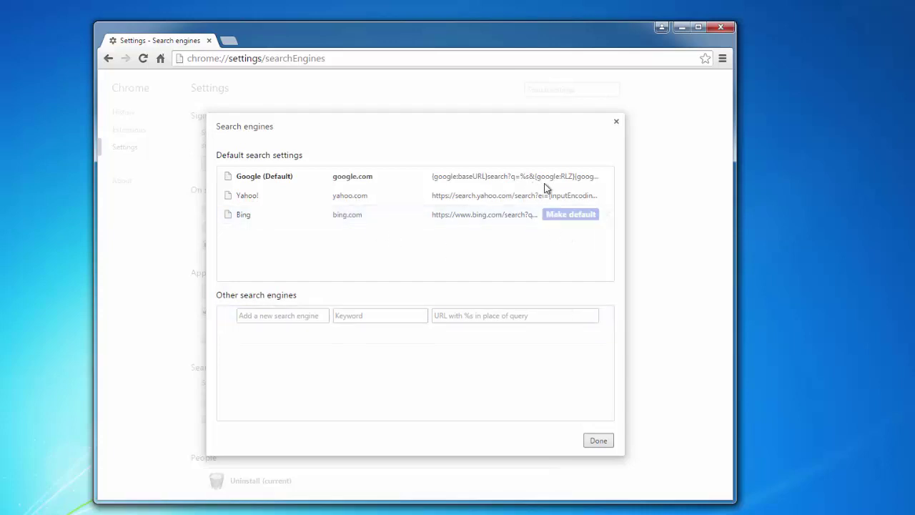
Switch Chrome's default search engine to Yahoo! and back to the google.com entry, and finish managing the search engines.
left_click(572, 195)
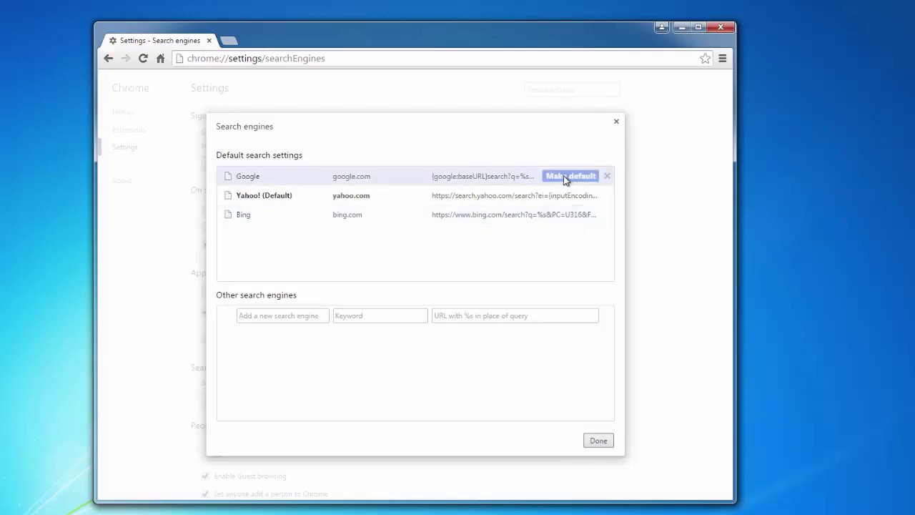
left_click(565, 177)
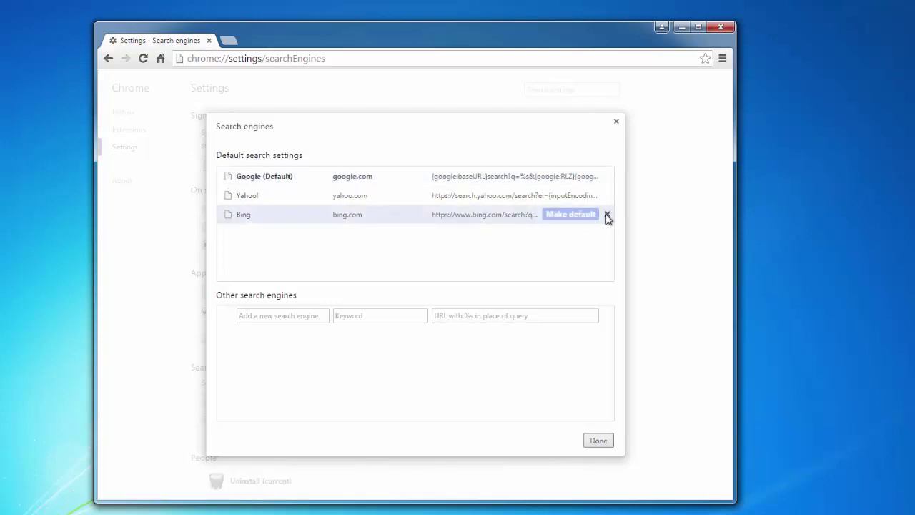
left_click(592, 443)
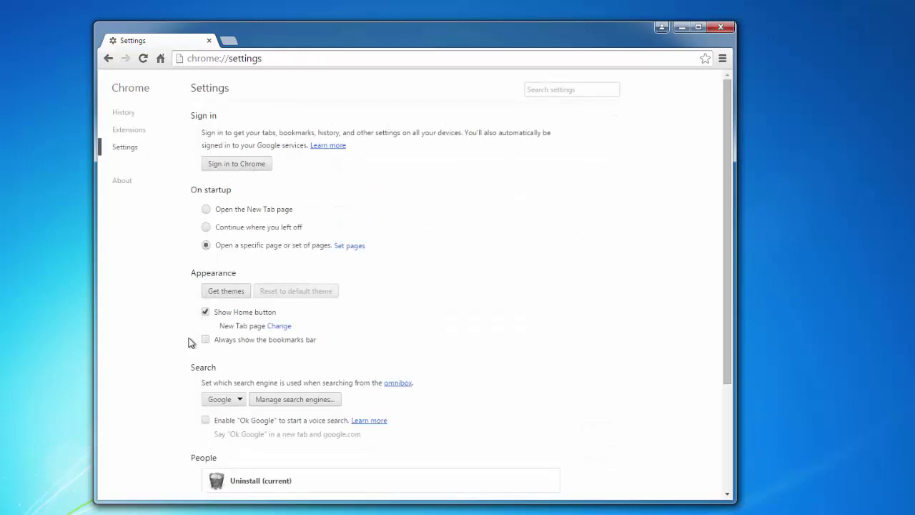
scroll(316, 345, "down", 3)
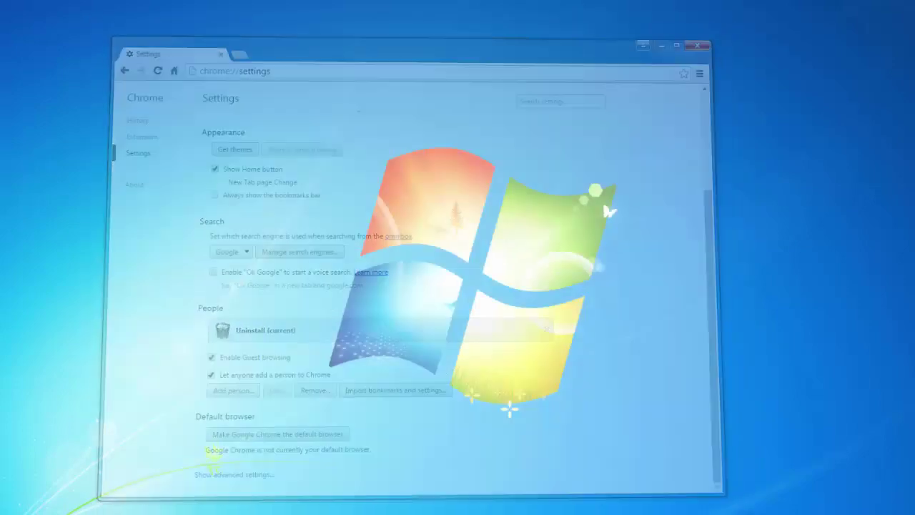